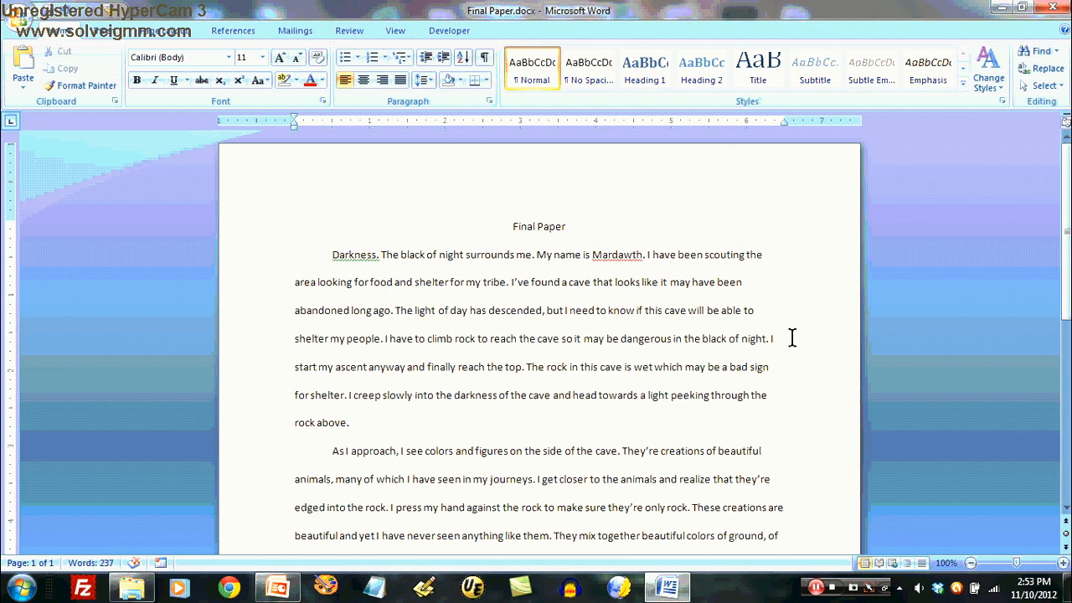
pyautogui.scroll(-3, 792, 338)
pyautogui.scroll(-3, 792, 339)
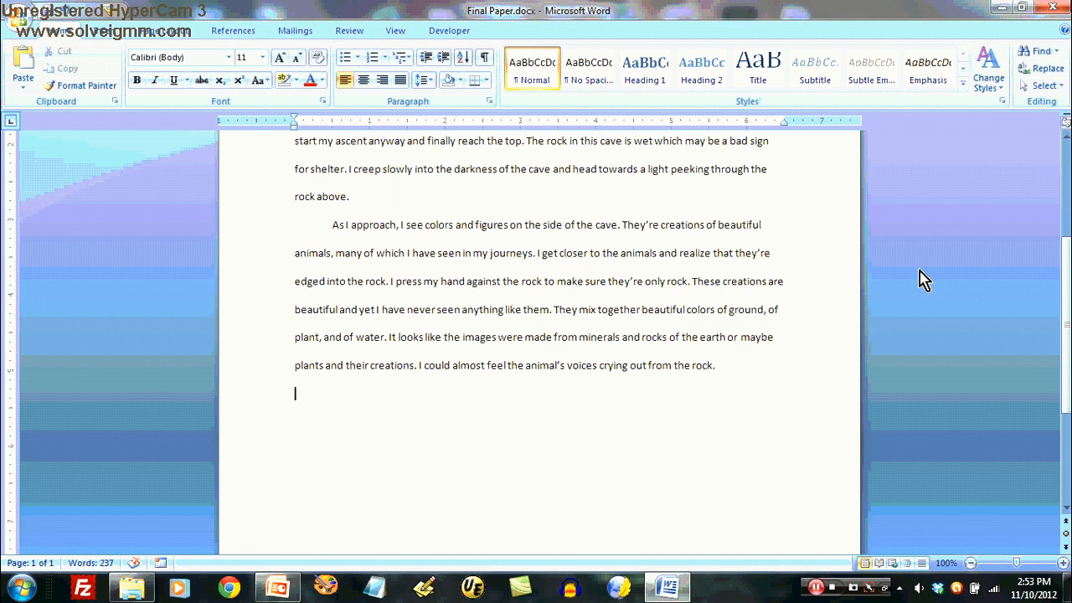
# Browse the saved AutoText entries, then expand the typed code G5 into the red feedback block with F3.
pyautogui.click(117, 19)
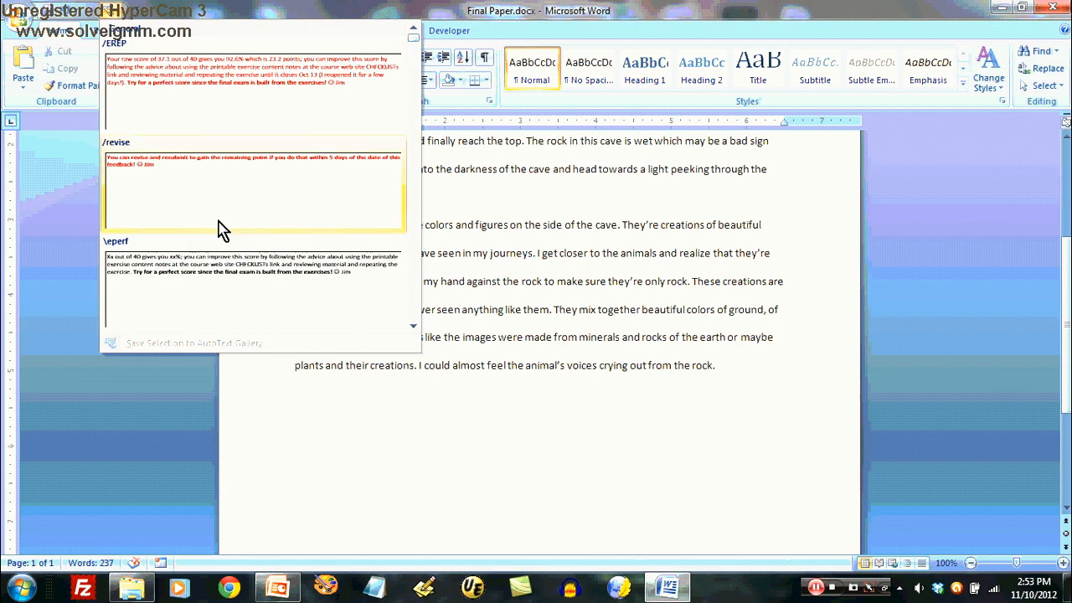
pyautogui.scroll(-2, 215, 279)
pyautogui.scroll(-2, 215, 280)
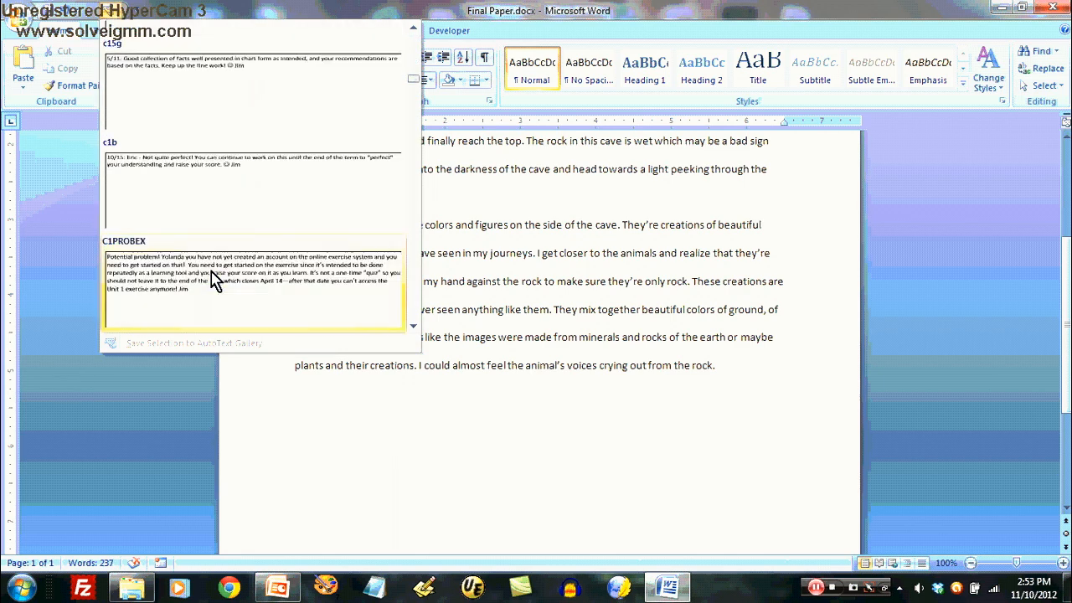
pyautogui.scroll(-2, 215, 280)
pyautogui.scroll(-2, 215, 280)
pyautogui.scroll(-1, 215, 280)
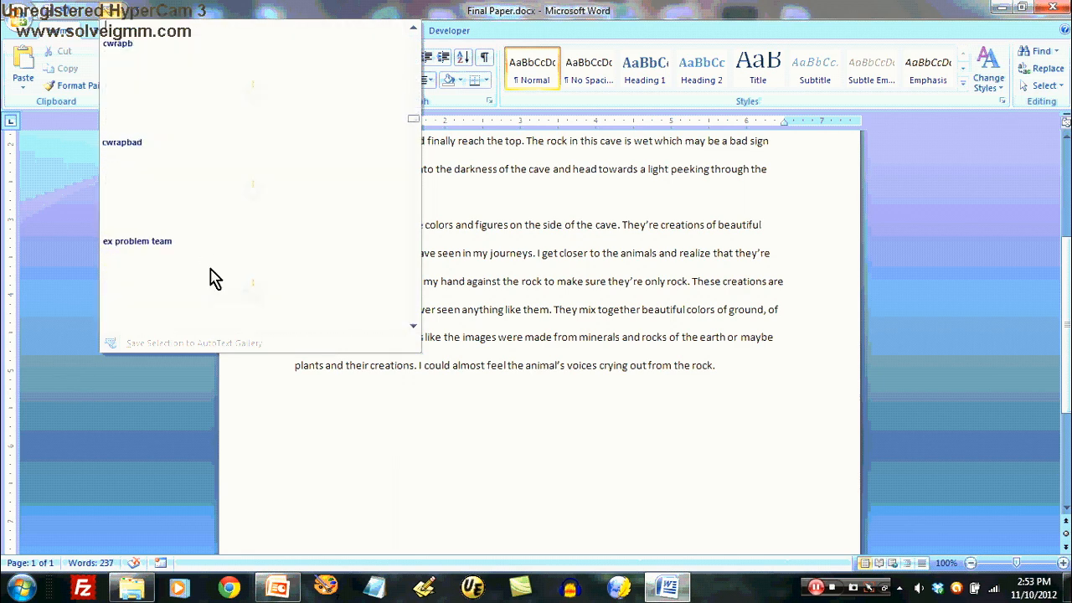
pyautogui.scroll(-1, 215, 280)
pyautogui.scroll(-1, 215, 280)
pyautogui.scroll(-1, 216, 280)
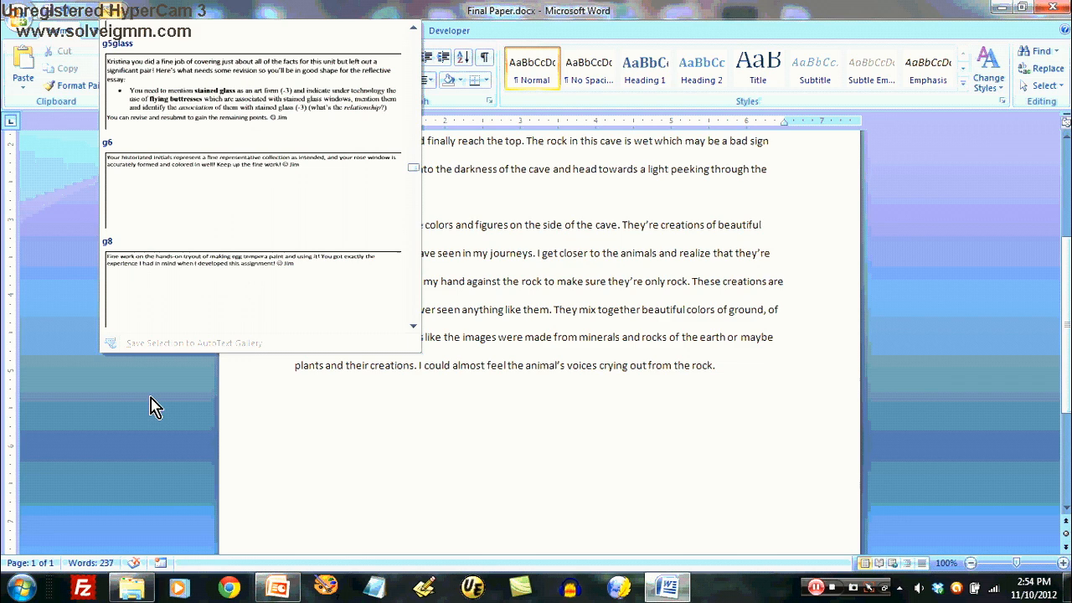
pyautogui.click(251, 210)
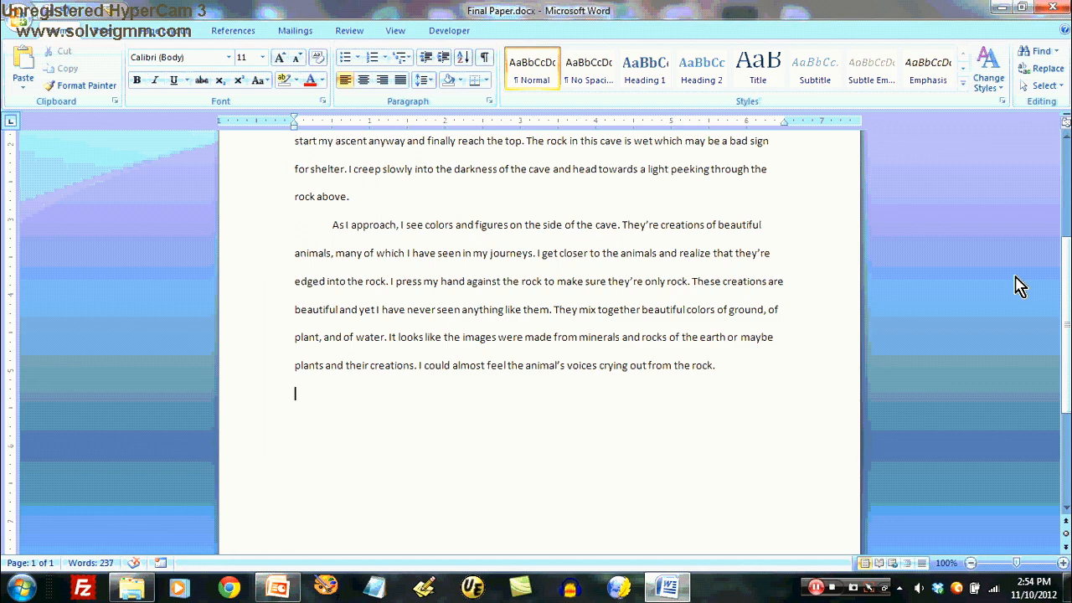
pyautogui.write('G5')
pyautogui.press('F3')
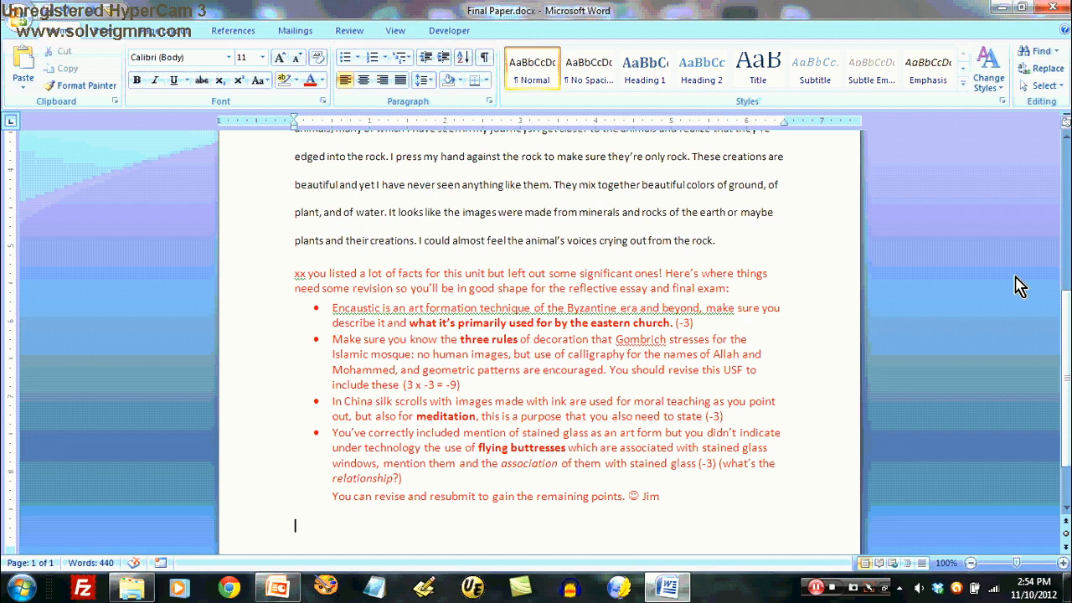
pyautogui.write('Mary')
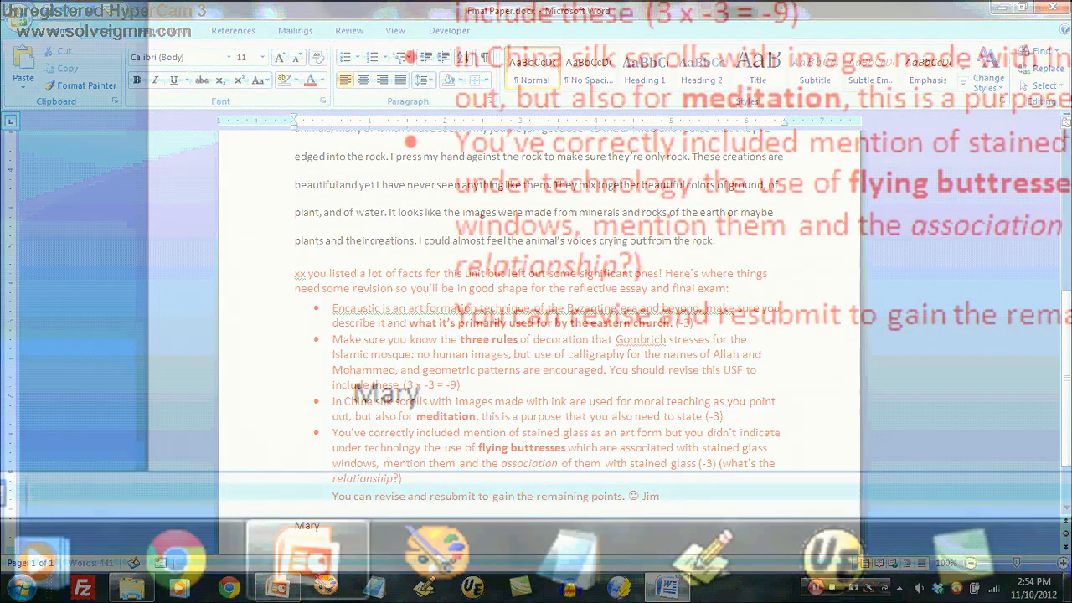
pyautogui.write(' had a little')
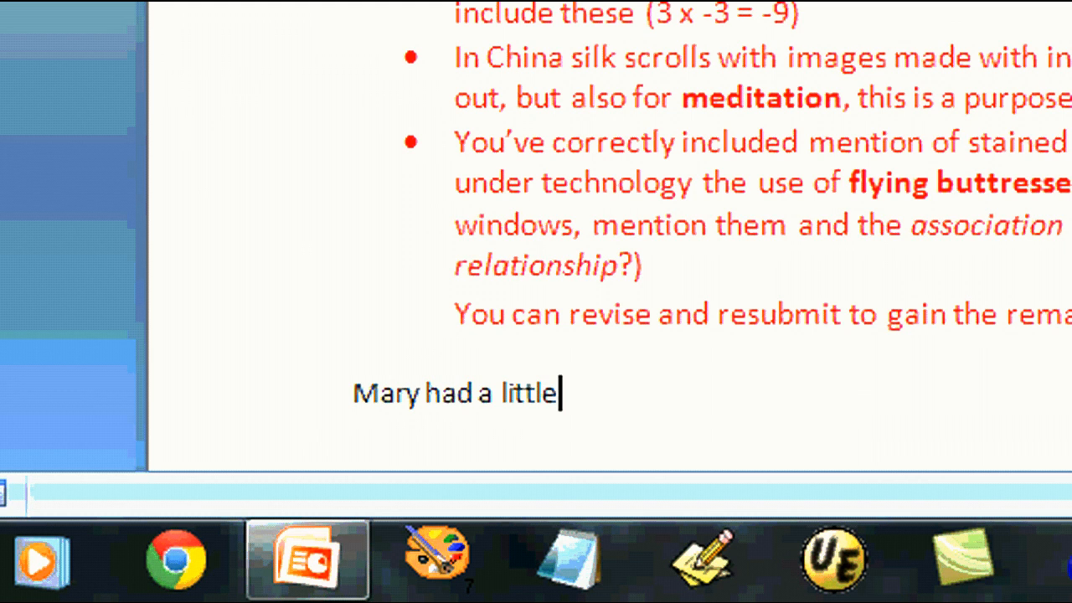
pyautogui.write(' lamb, i')
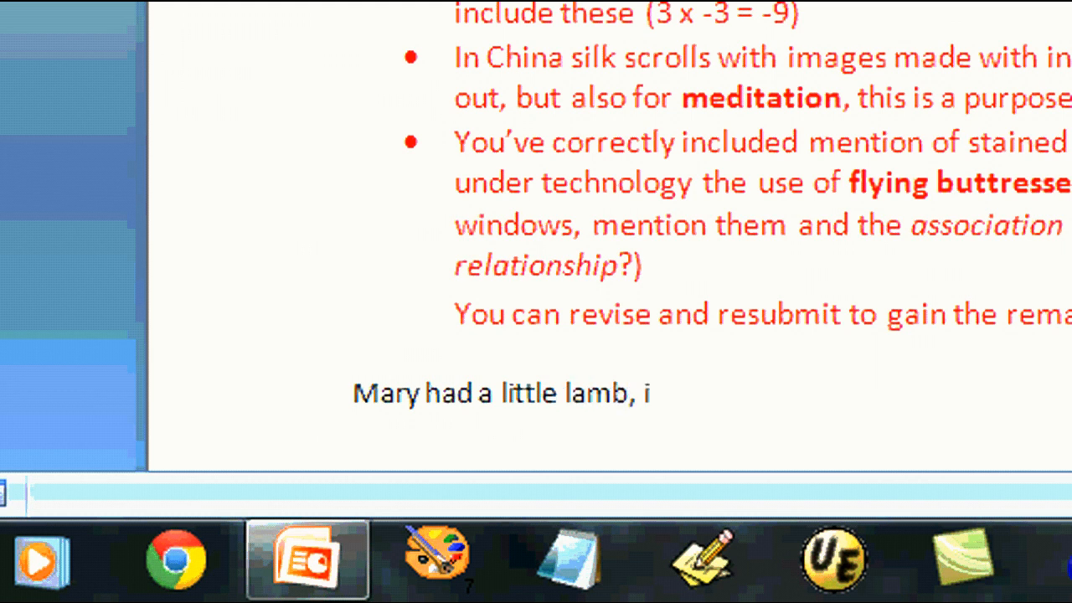
pyautogui.write('t’s fleaas')
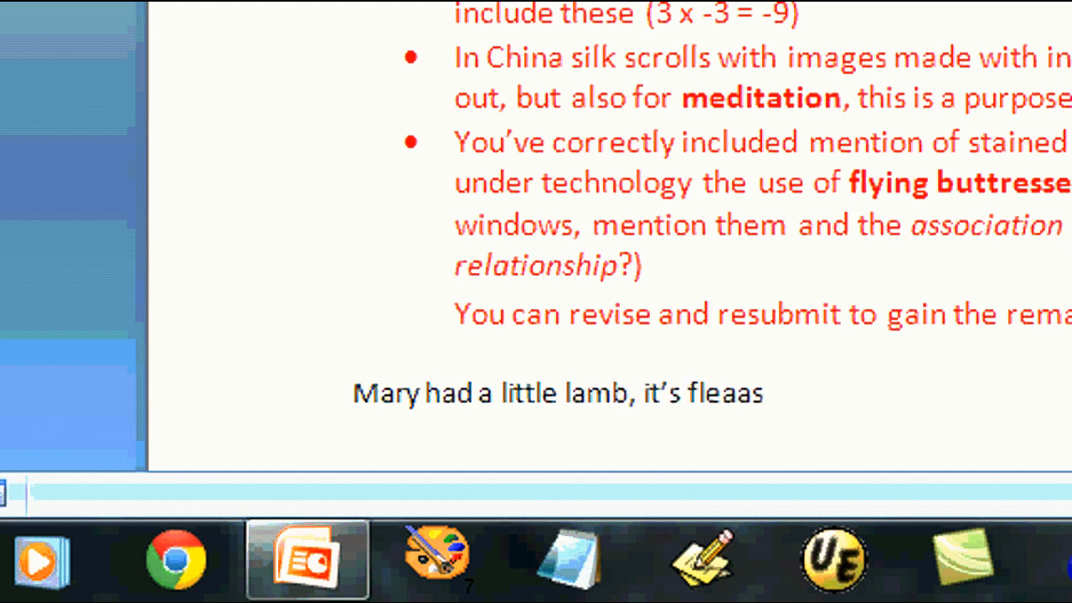
# Finish the 'Mary had a little lamb...' sentence with the typo corrected and start a new page after it.
pyautogui.press('BackSpace')
pyautogui.press('BackSpace')
pyautogui.write('s were whi')
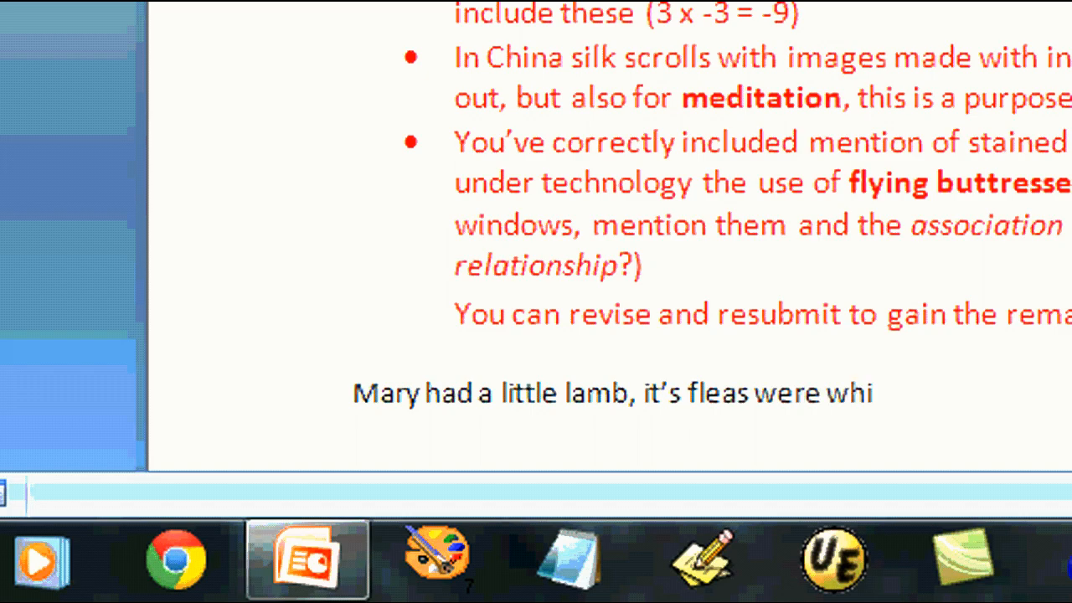
pyautogui.write('te as snow.')
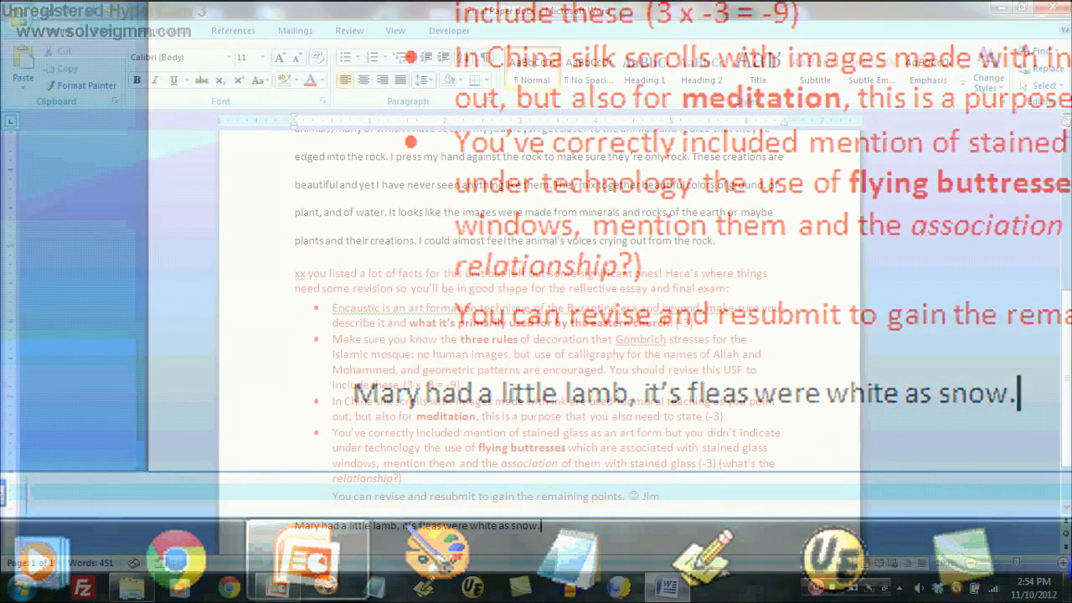
pyautogui.hotkey('ctrl', 'Return')
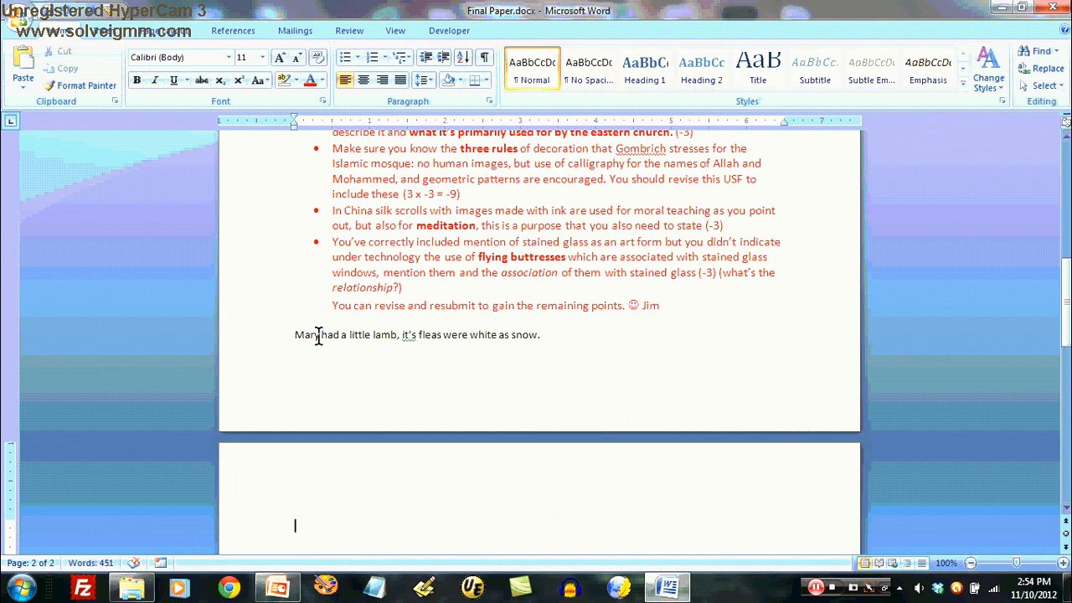
# Save the selected Mary-had-a-little-lamb sentence to the AutoText gallery as a new entry named jm123.
pyautogui.moveTo(296, 336); pyautogui.dragTo(545, 335)
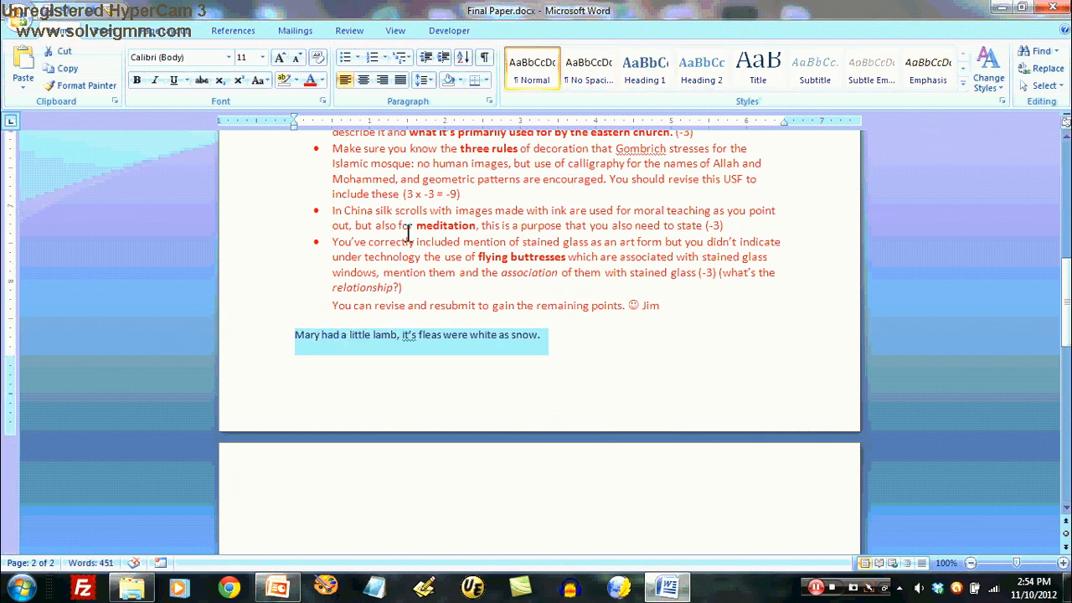
pyautogui.click(123, 12)
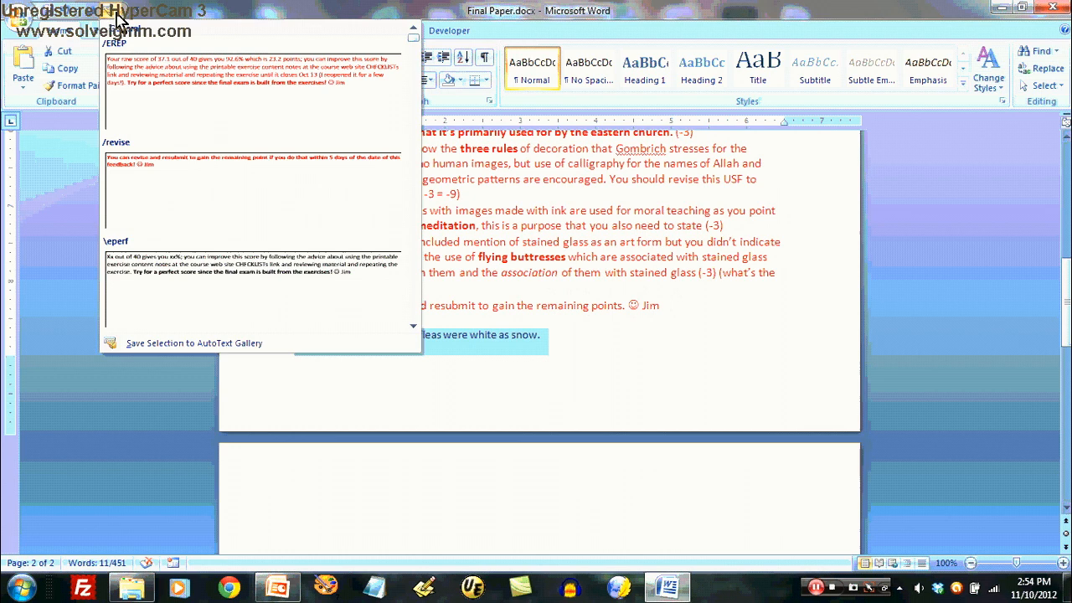
pyautogui.click(161, 343)
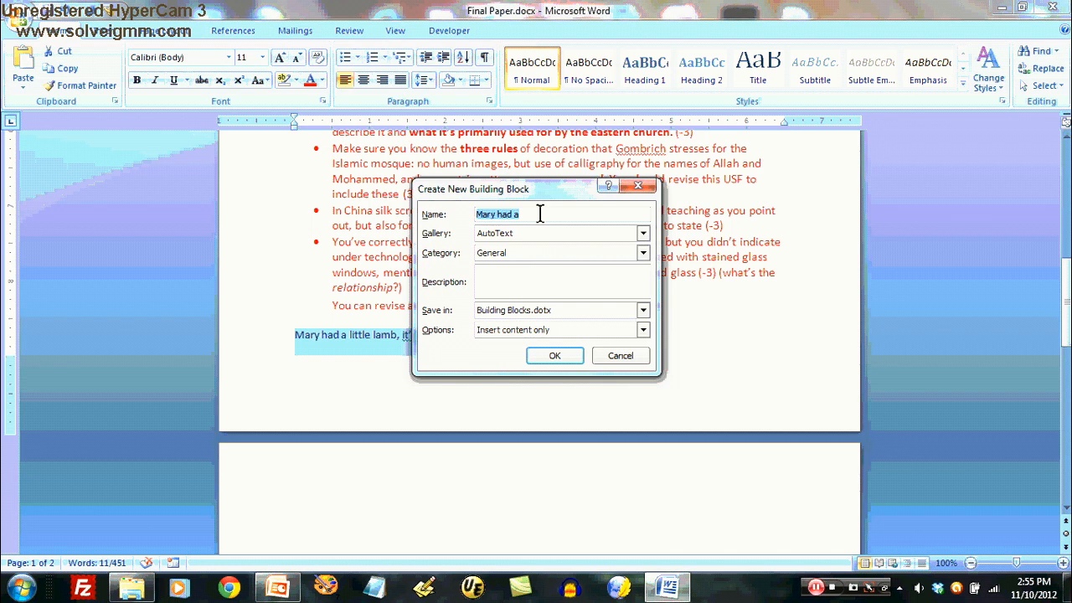
pyautogui.write('jim123')
pyautogui.click(555, 355)
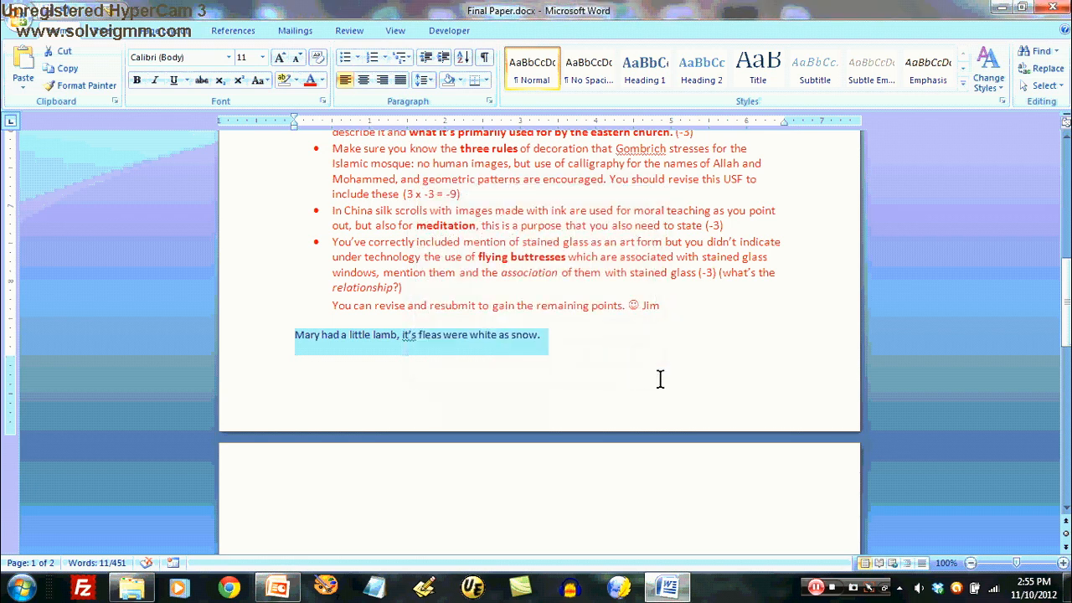
pyautogui.press('End')
pyautogui.scroll(5, 660, 379)
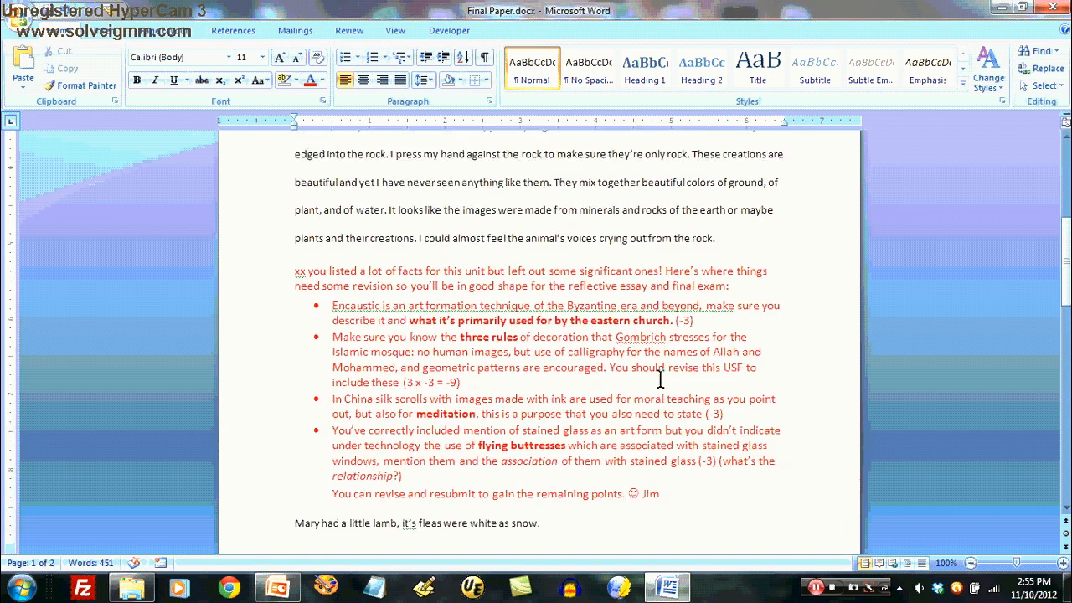
pyautogui.scroll(5, 660, 380)
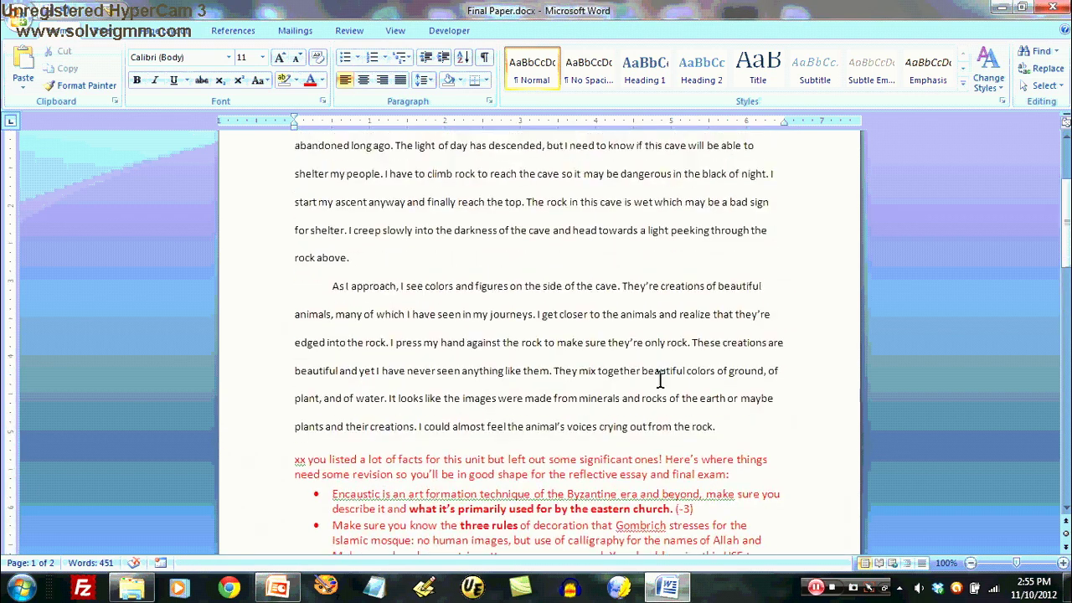
# Insert Jim123 on a new line after "rock above." expanded into the lamb sentence, then close Final Paper.
pyautogui.click(375, 260)
pyautogui.press('Return')
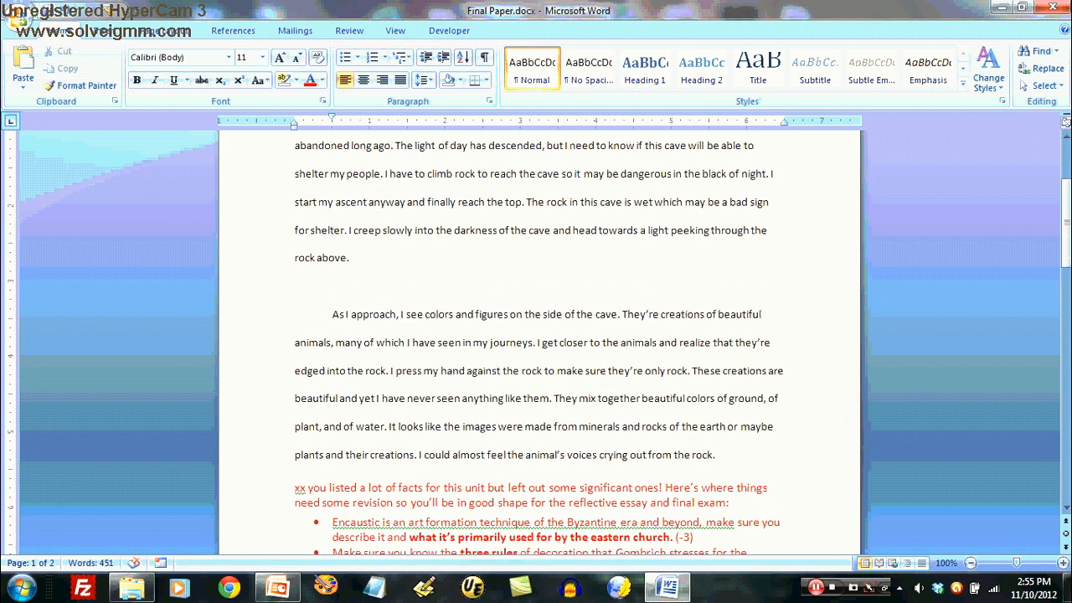
pyautogui.write('IJim123')
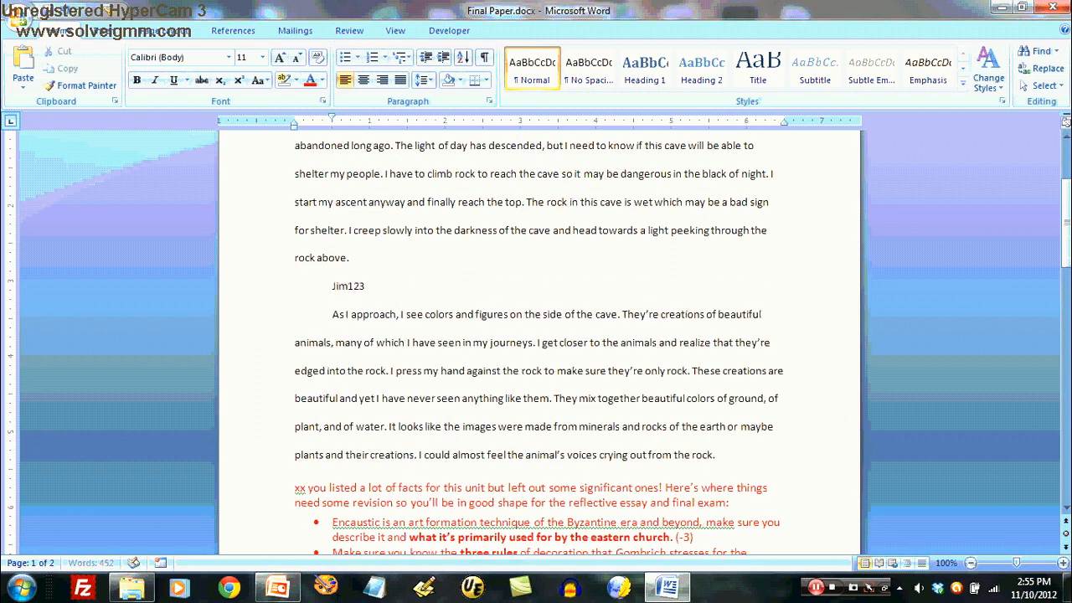
pyautogui.write('Mary had a little lamb, it’s fleas were white as snow.')
pyautogui.press('Return')
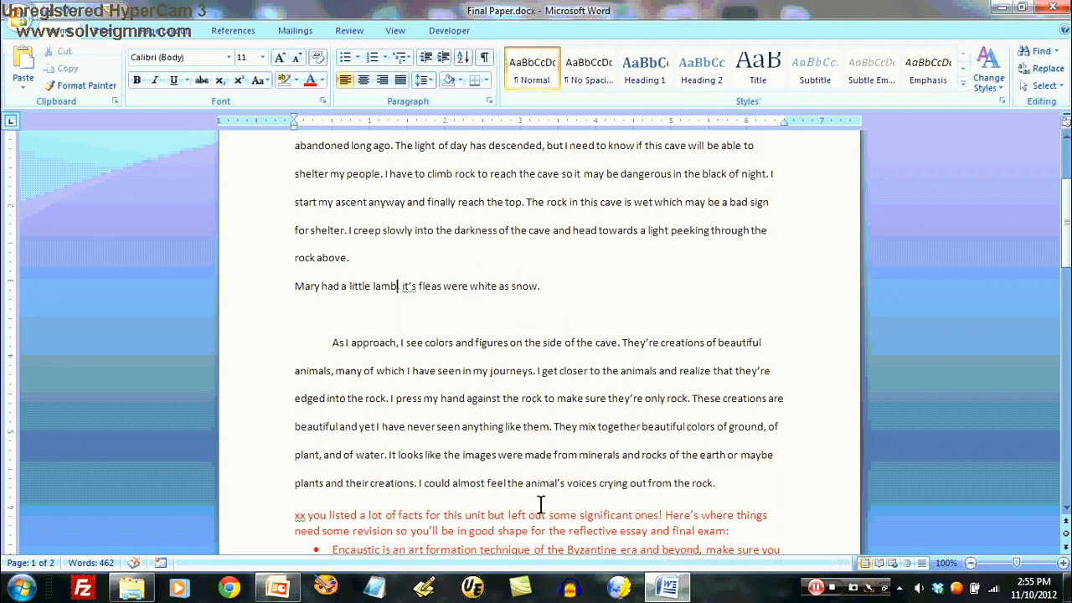
pyautogui.click(1061, 10)
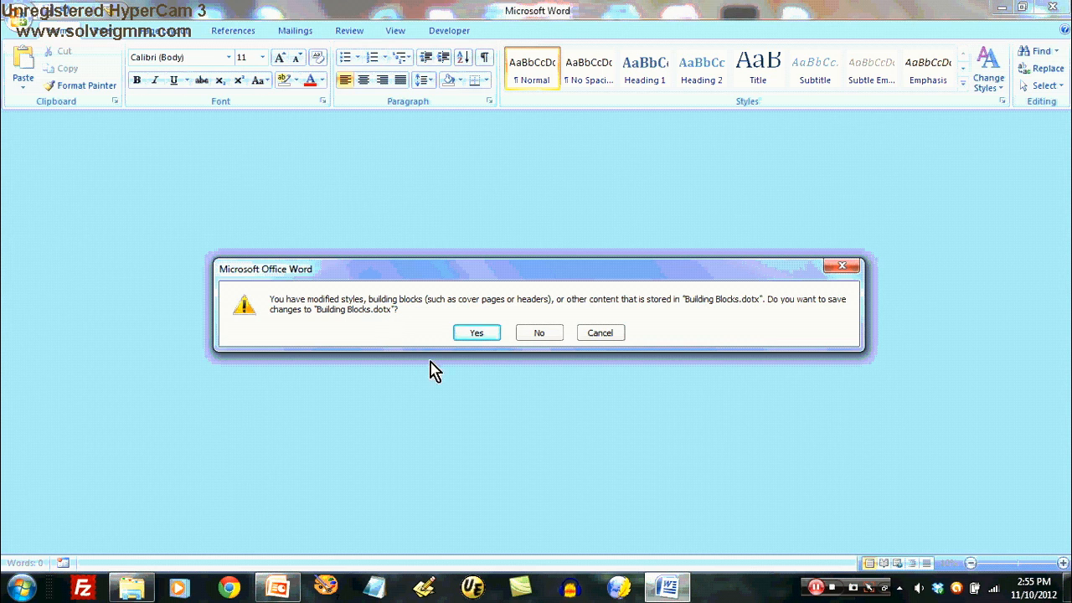
# Answer Yes to saving the changes to Building Blocks.dotx so Word closes.
pyautogui.click(476, 333)
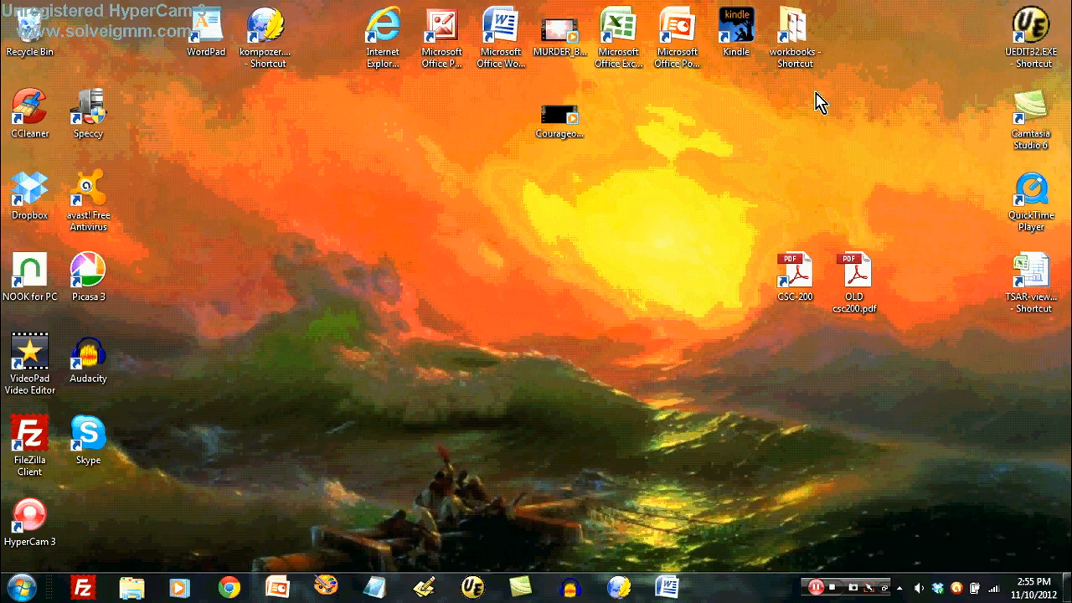
# Relaunch Word and expand Jim123 in the new blank document into the saved lamb sentence.
pyautogui.click(668, 586)
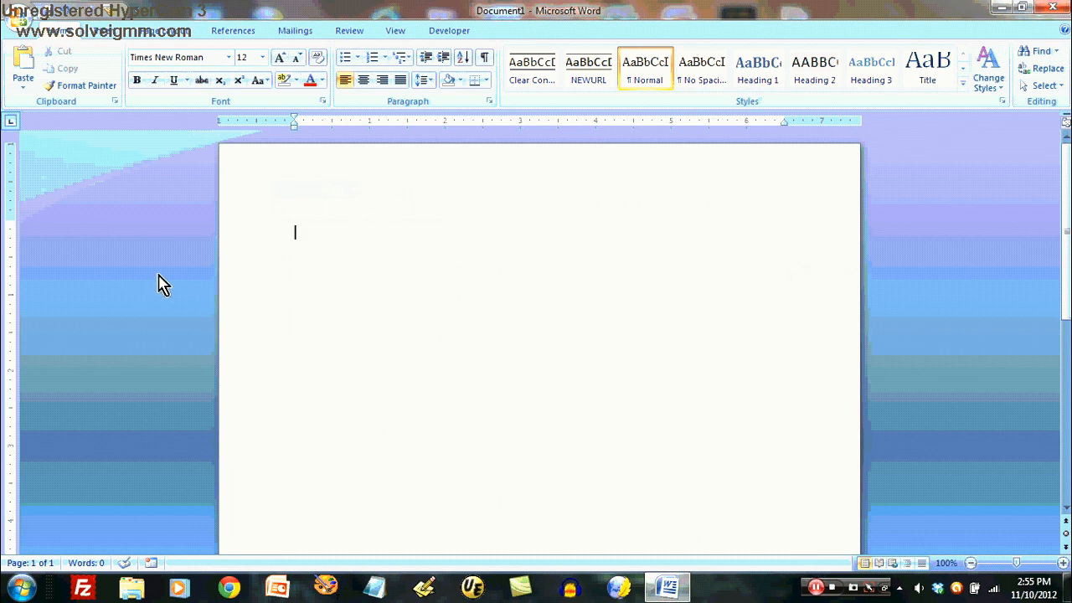
pyautogui.write('Jim123')
pyautogui.hotkey('ctrl', 'o')
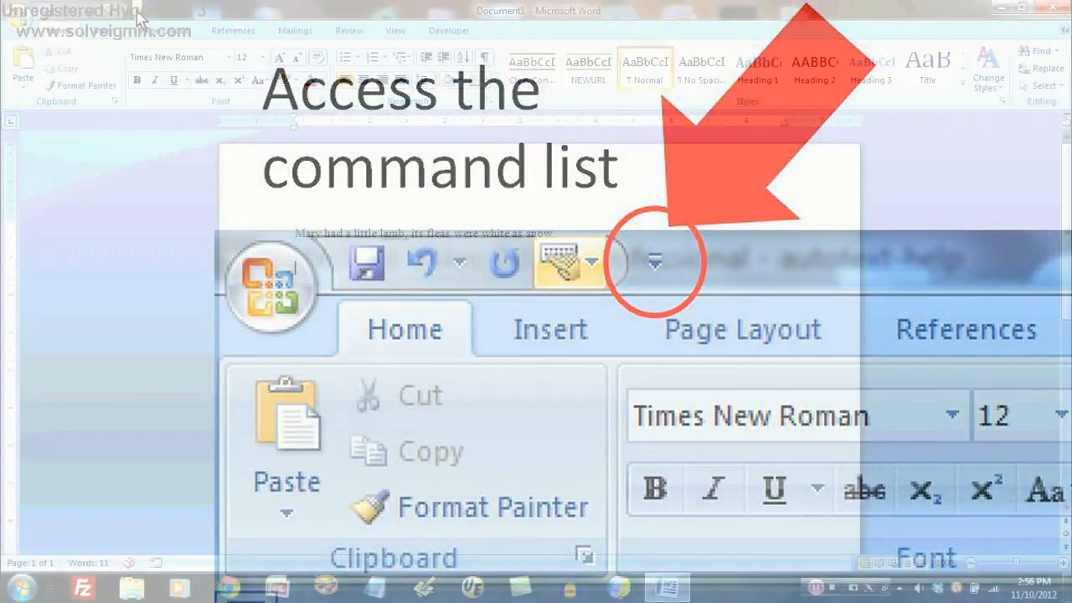
# Reach the Quick Access Toolbar customization page of Word Options via More Commands.
pyautogui.click(137, 10)
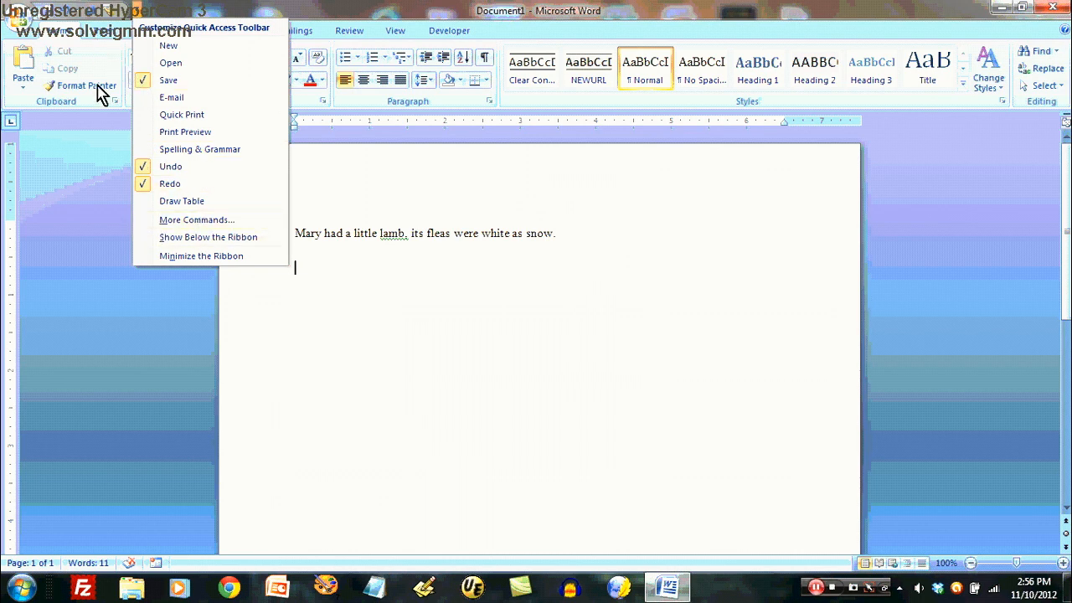
pyautogui.click(197, 219)
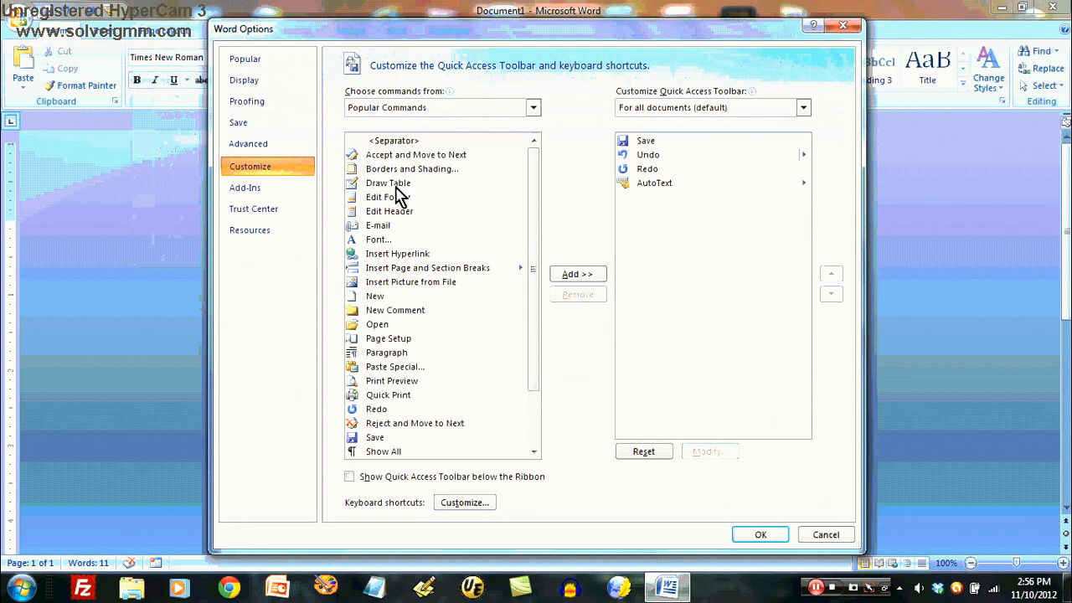
pyautogui.moveTo(539, 335); pyautogui.dragTo(534, 277)
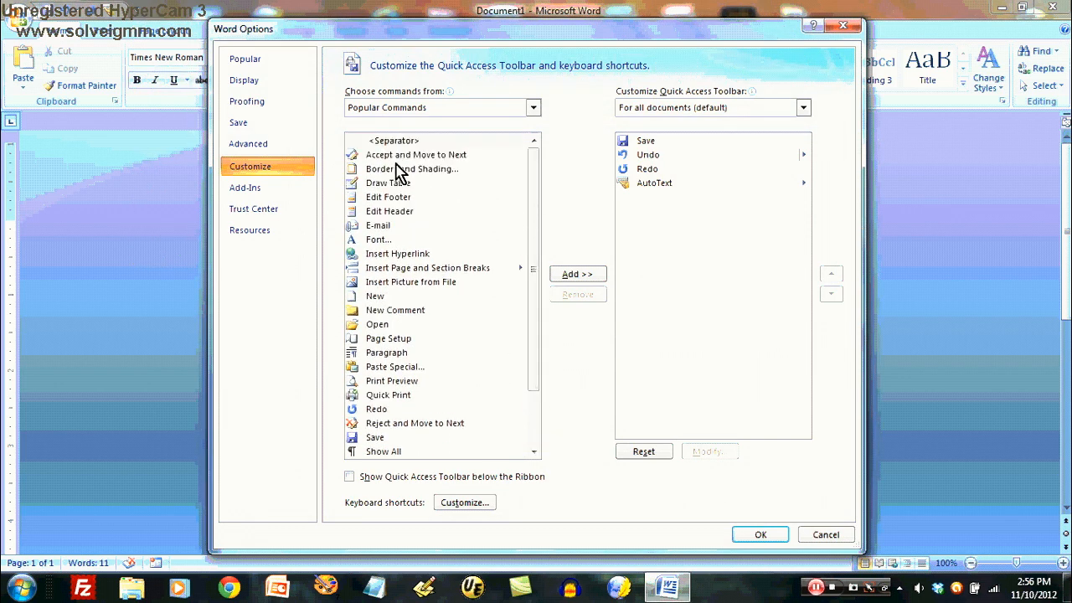
# Add Edit Footer to the Quick Access Toolbar, move it up and down, remove it again, and confirm with OK.
pyautogui.click(410, 197)
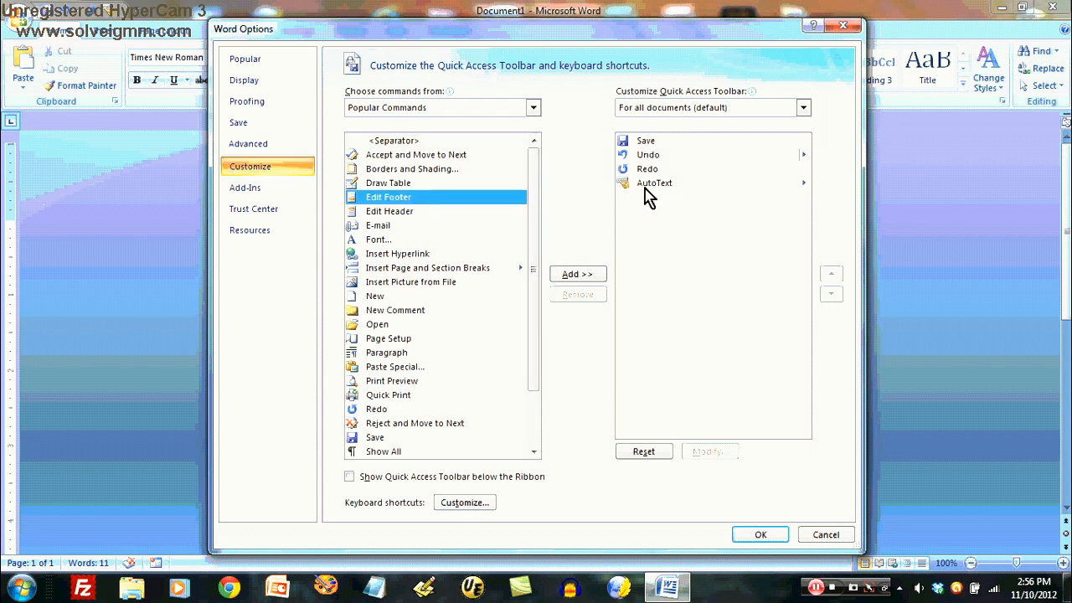
pyautogui.click(577, 275)
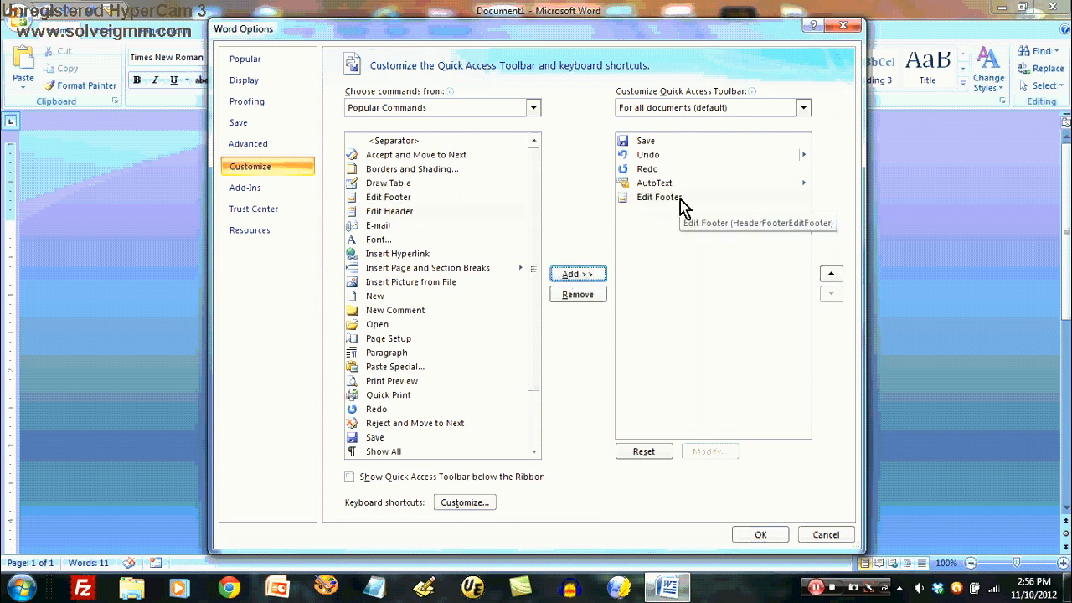
pyautogui.click(831, 274)
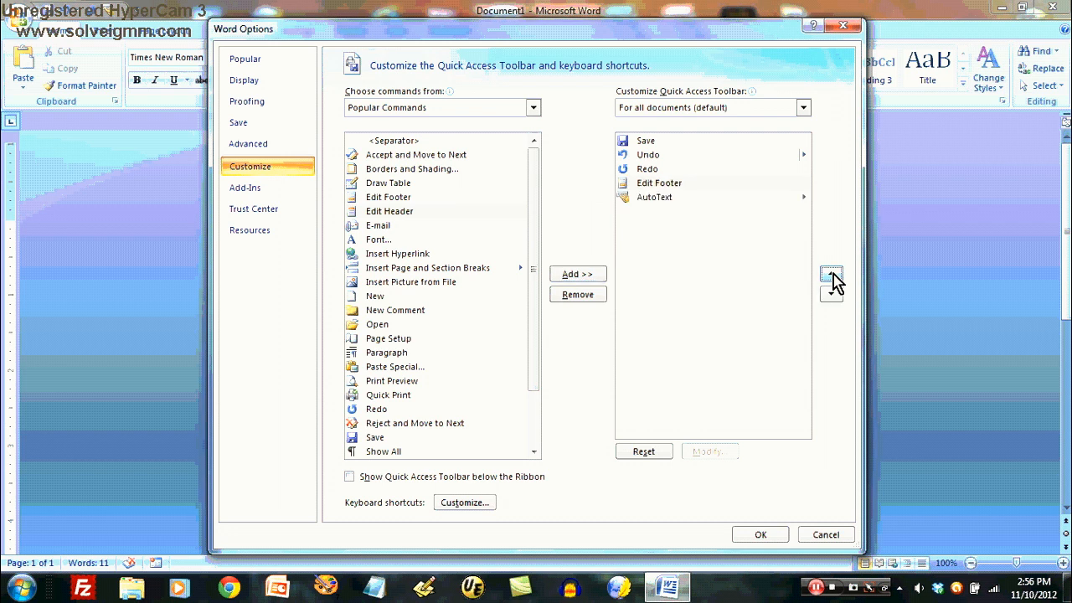
pyautogui.click(831, 274)
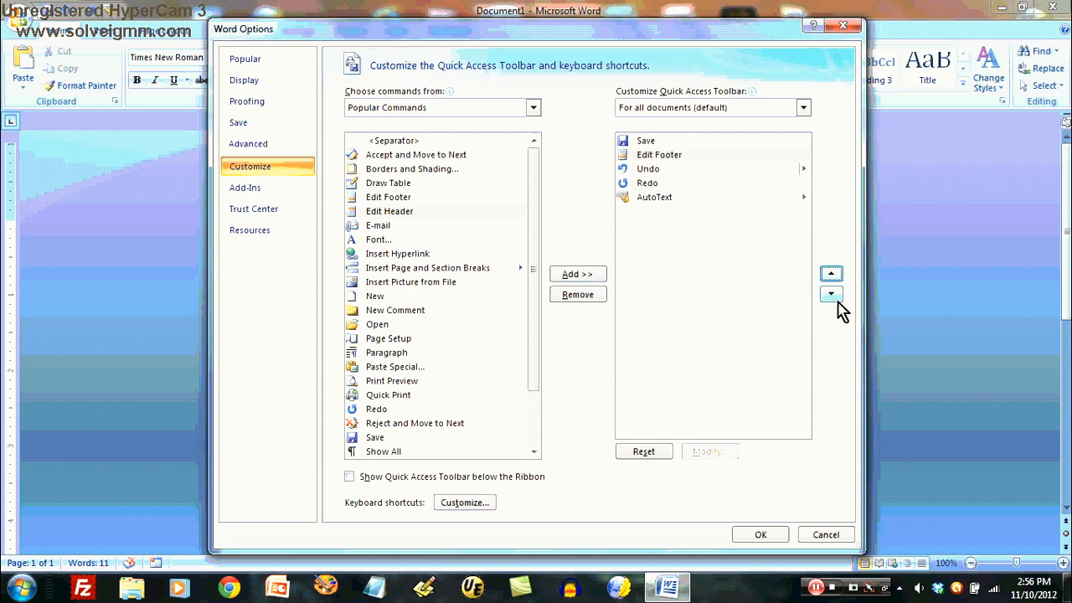
pyautogui.click(830, 294)
pyautogui.click(831, 295)
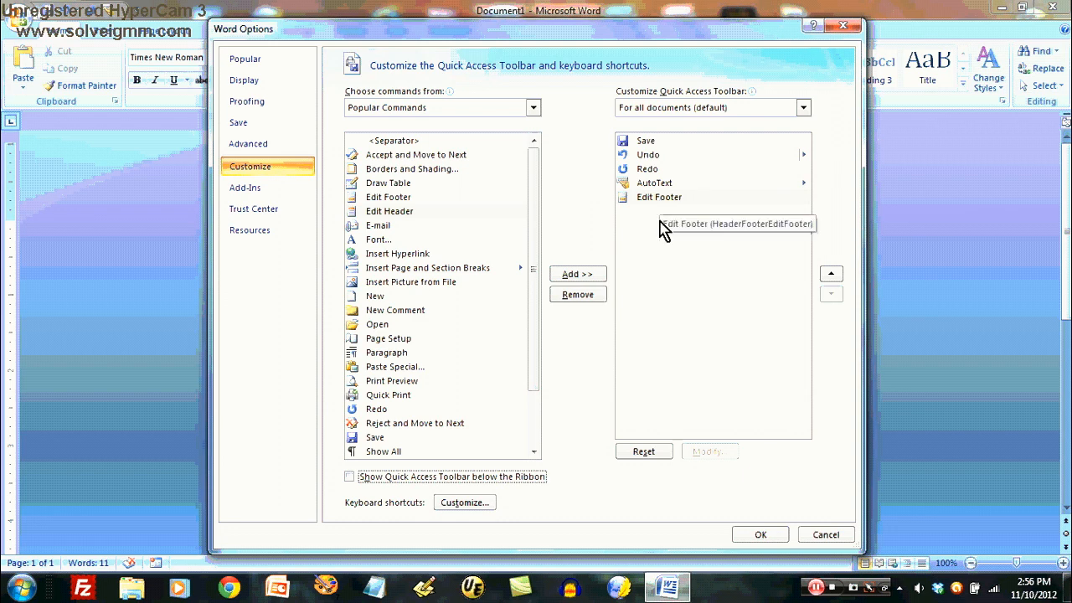
pyautogui.click(578, 294)
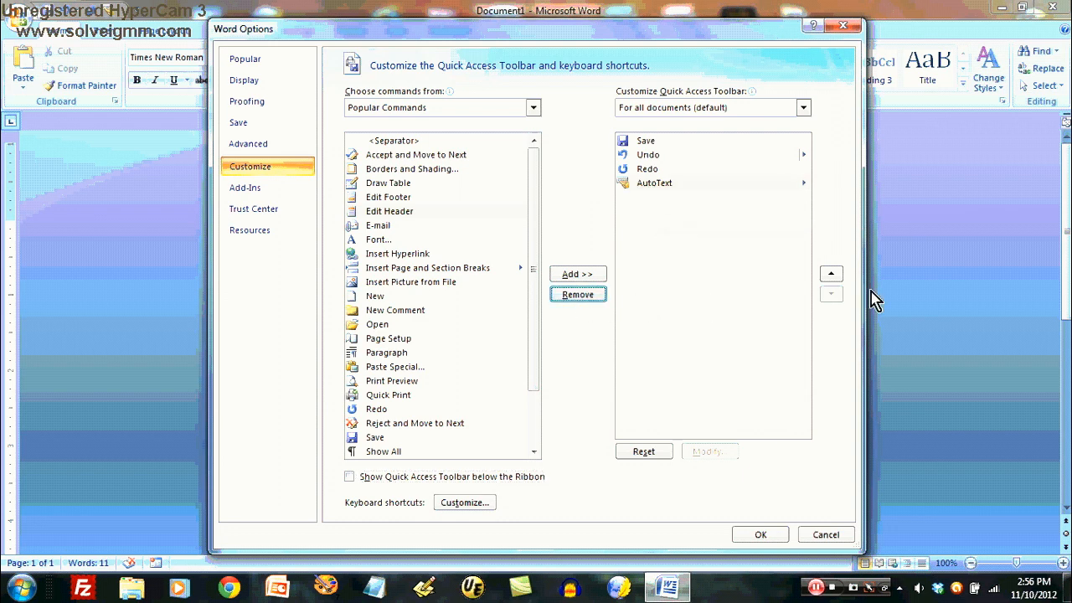
pyautogui.click(760, 534)
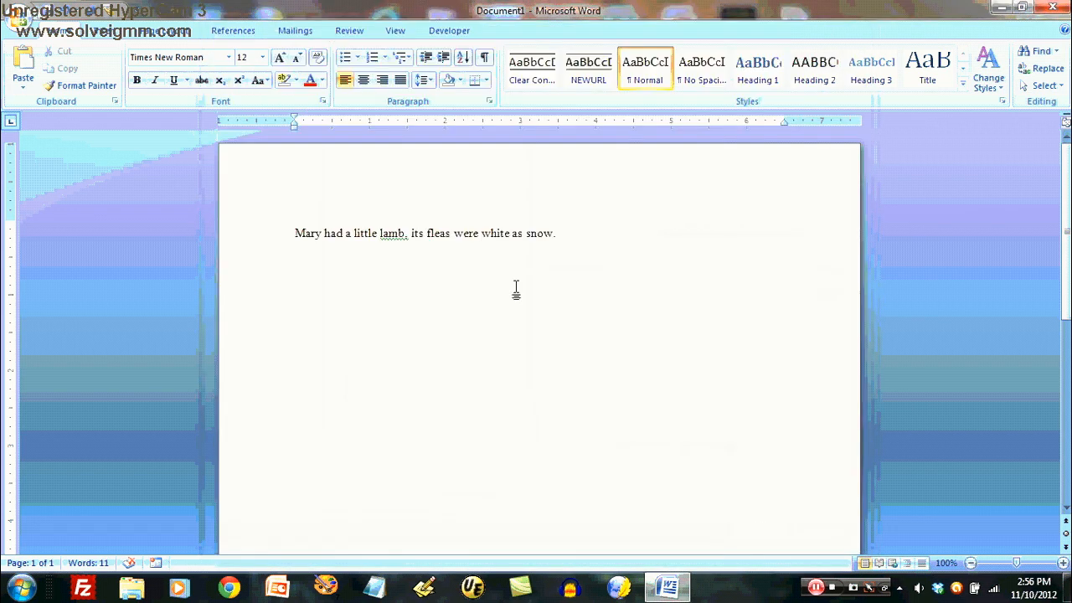